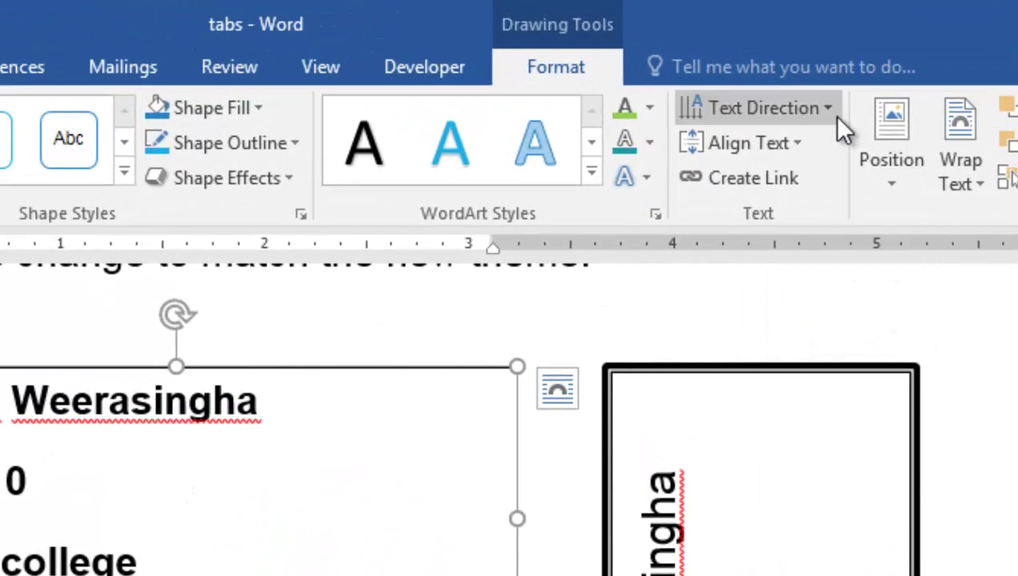
Step: Rotate all text in the name text box by 270° and resize the box to about 2.16" high by 1.49" wide
click(830, 114)
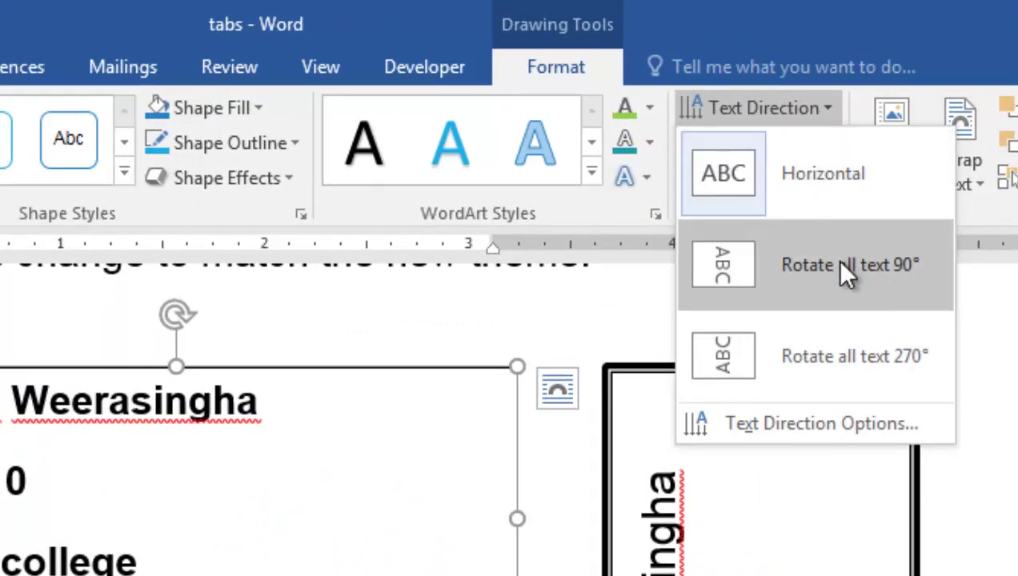
click(838, 358)
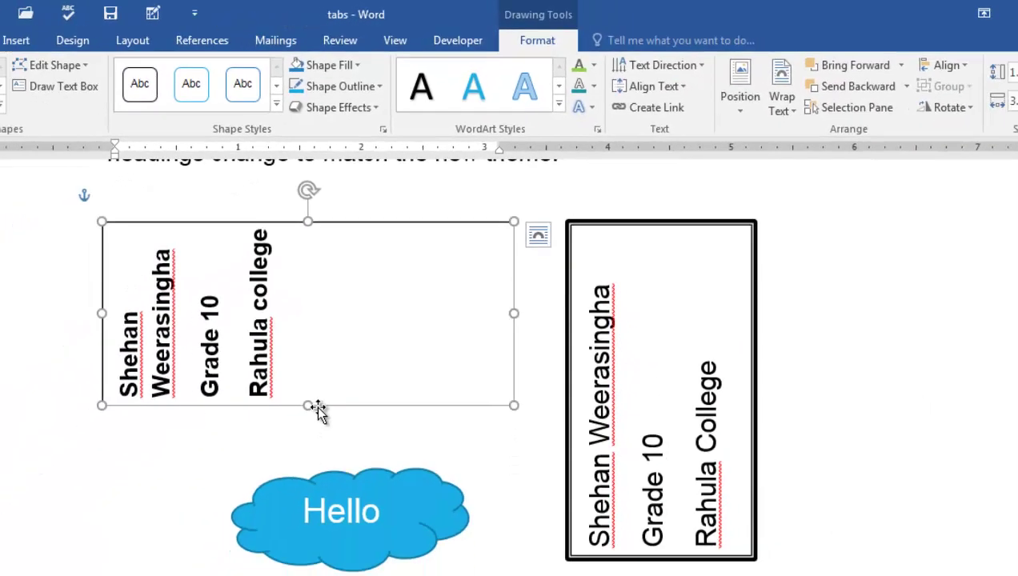
drag(317, 406, 317, 489)
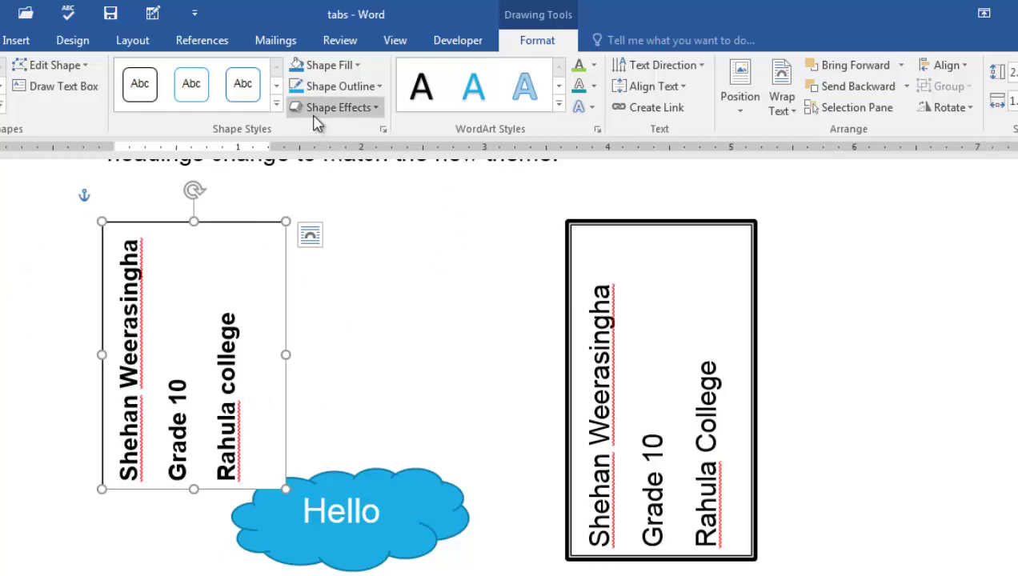
Step: Set the outline weight of the rotated text box to 3 pt
click(381, 88)
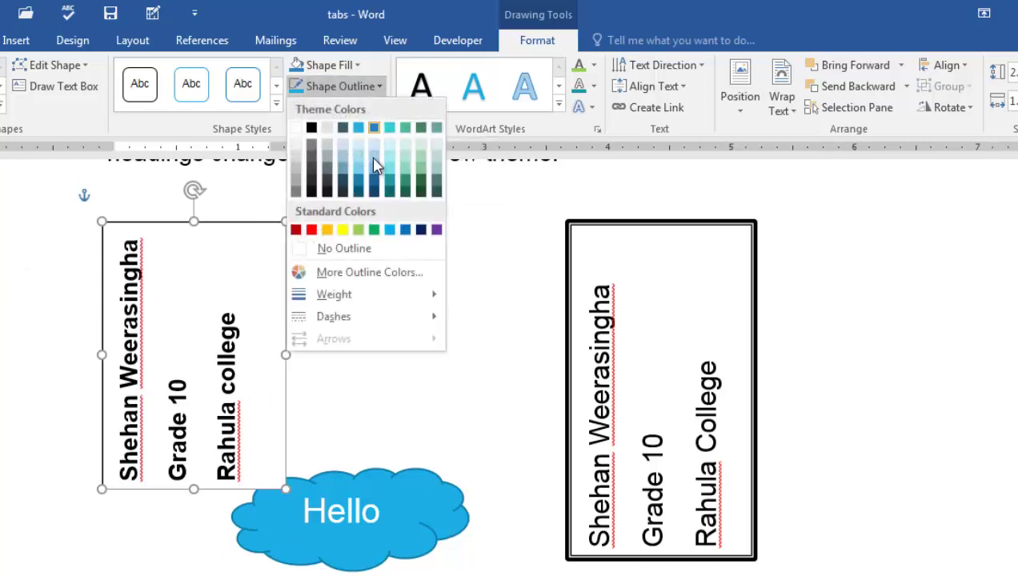
mouse_move(339, 301)
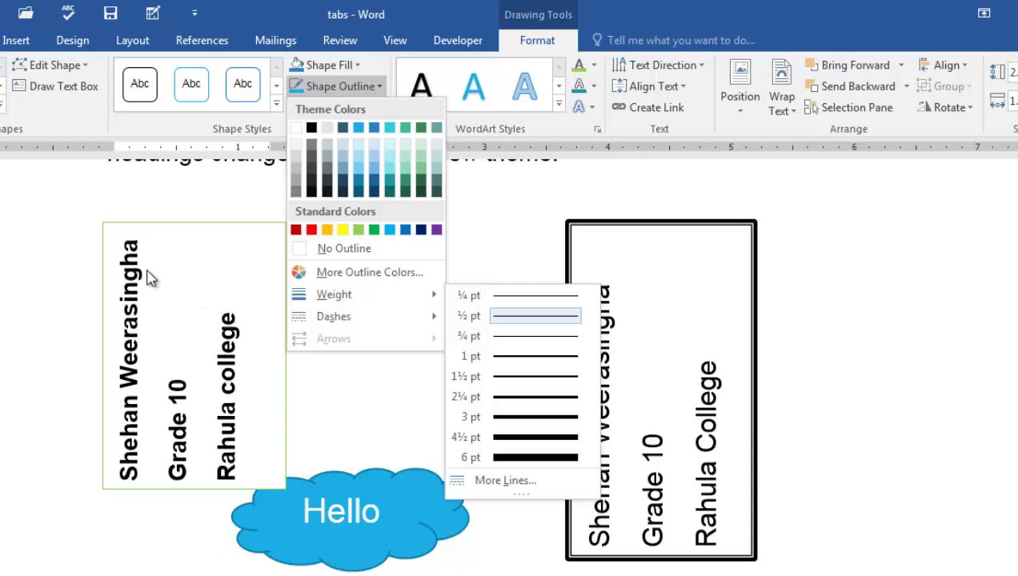
mouse_move(308, 298)
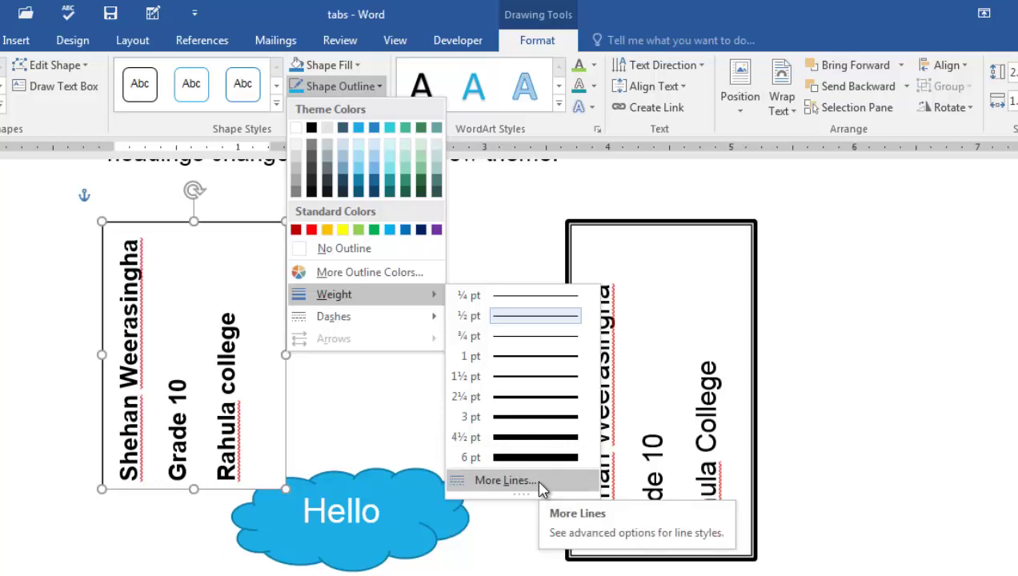
click(553, 417)
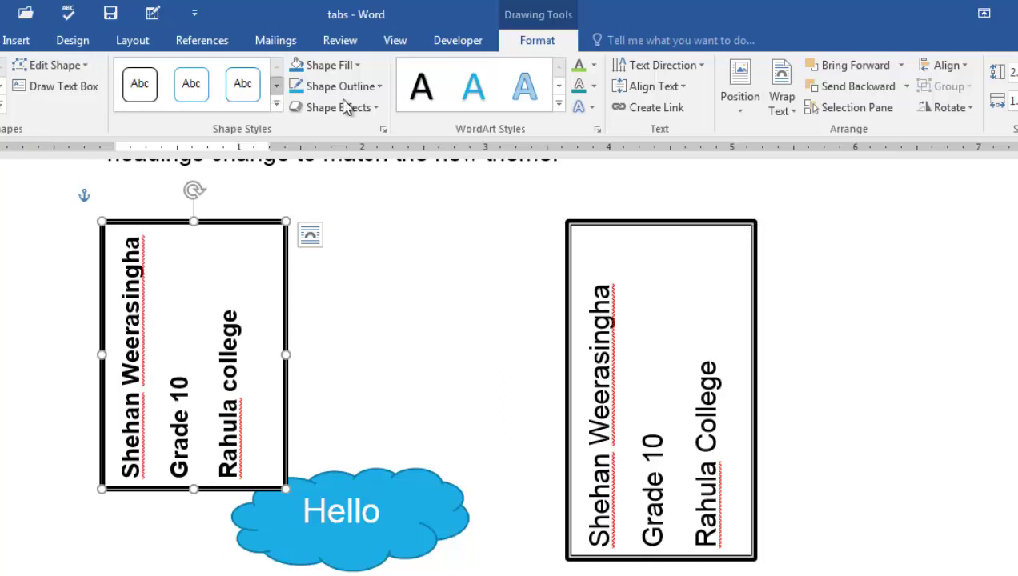
Step: Set the text box outline's compound type to a thick-and-thin double line, close the shape formatting options and deselect the box
click(380, 86)
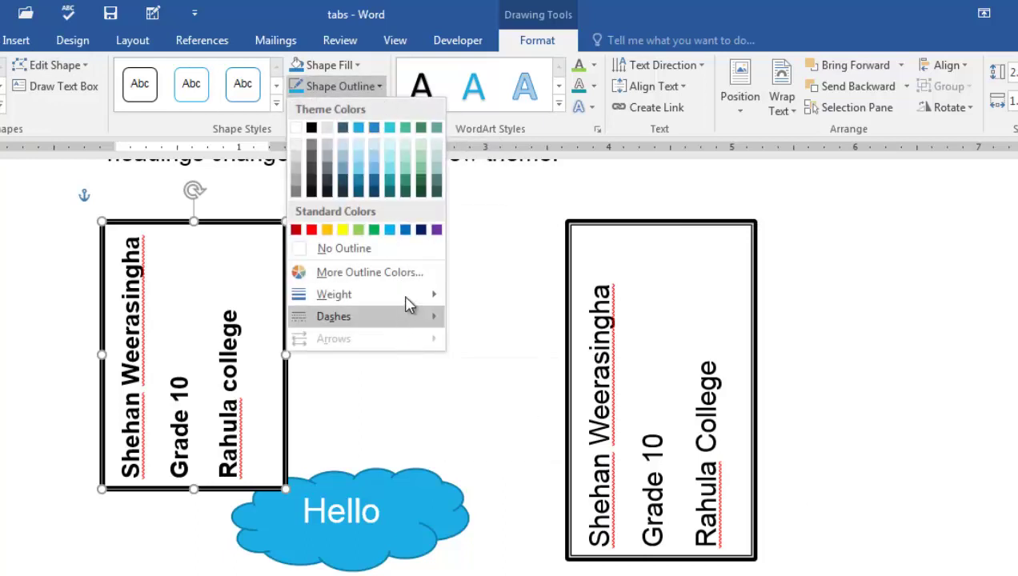
mouse_move(416, 301)
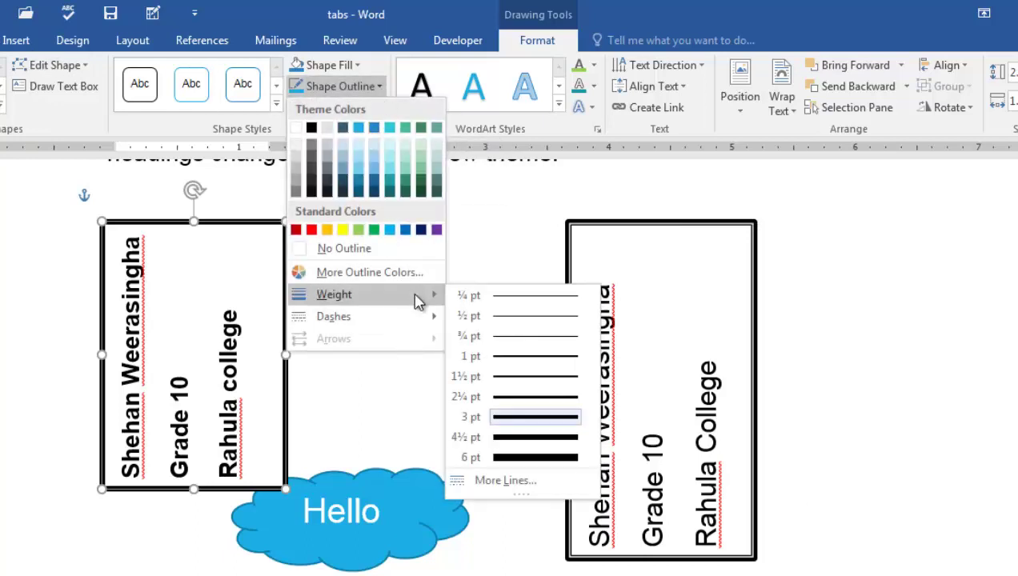
click(541, 485)
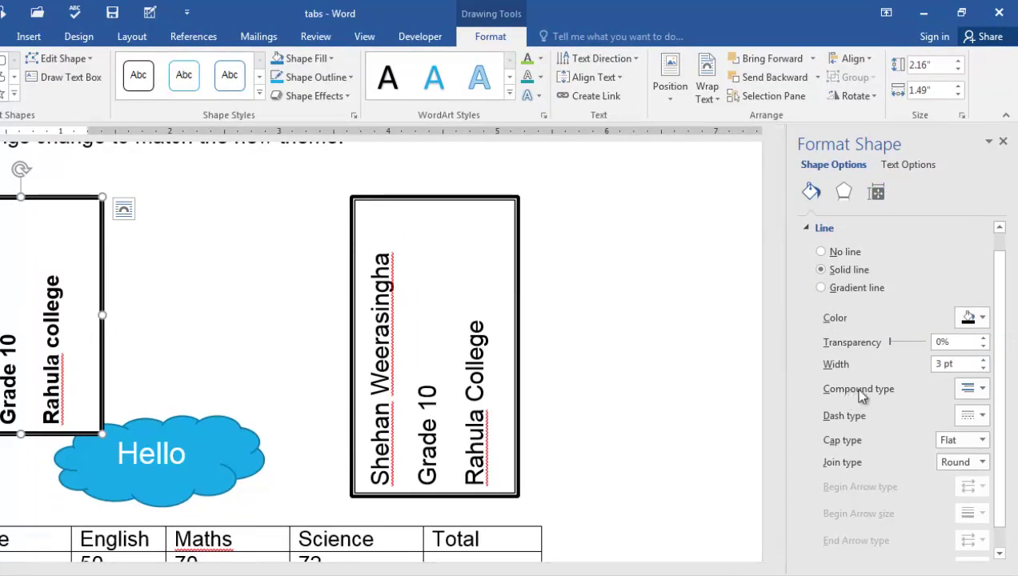
click(983, 392)
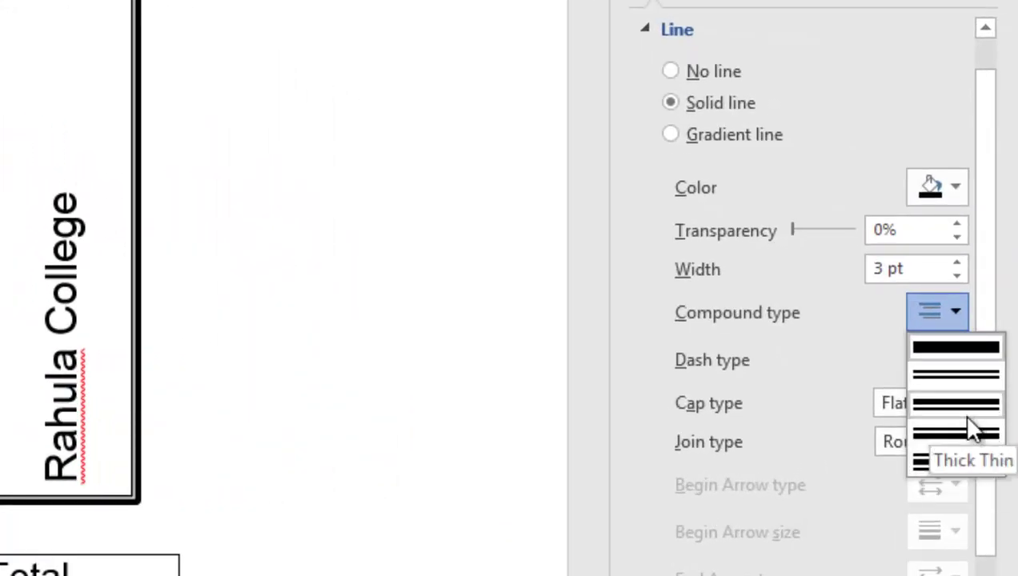
click(974, 440)
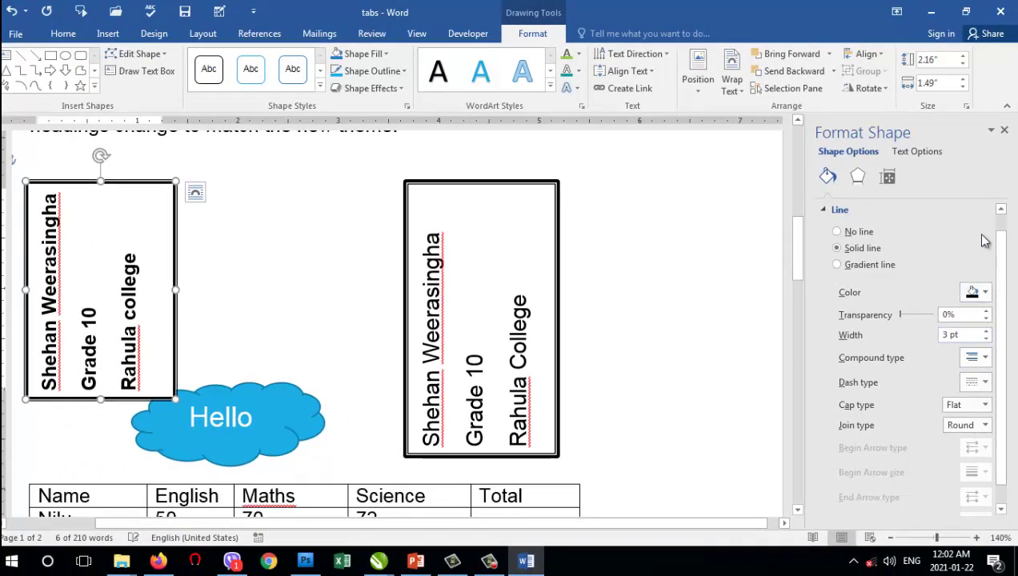
click(1004, 130)
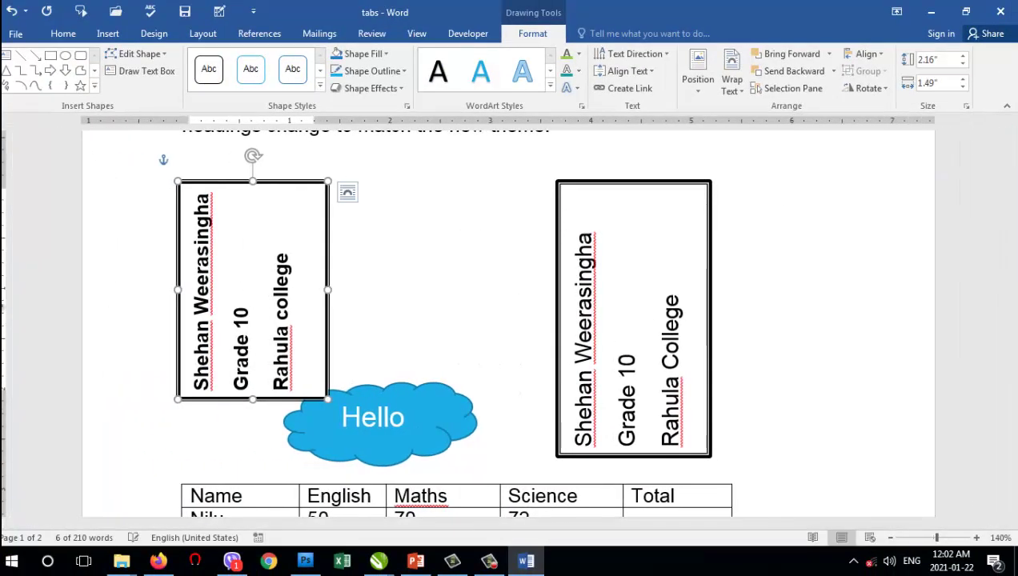
click(356, 270)
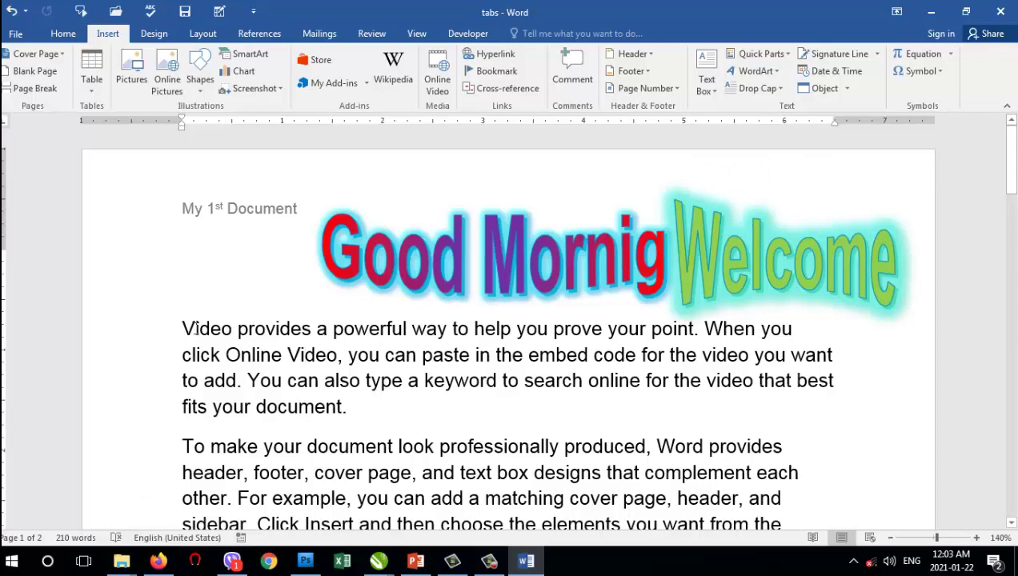
Step: Add a drop cap to the first paragraph, beginning "Video provides", with the Dropped position and 2 lines to drop
drag(184, 329, 189, 330)
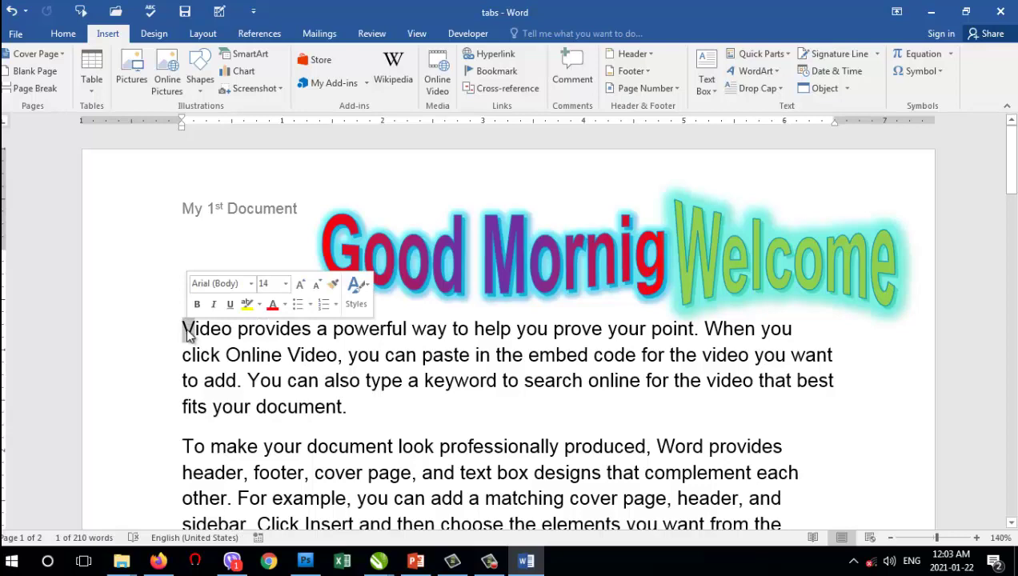
click(350, 379)
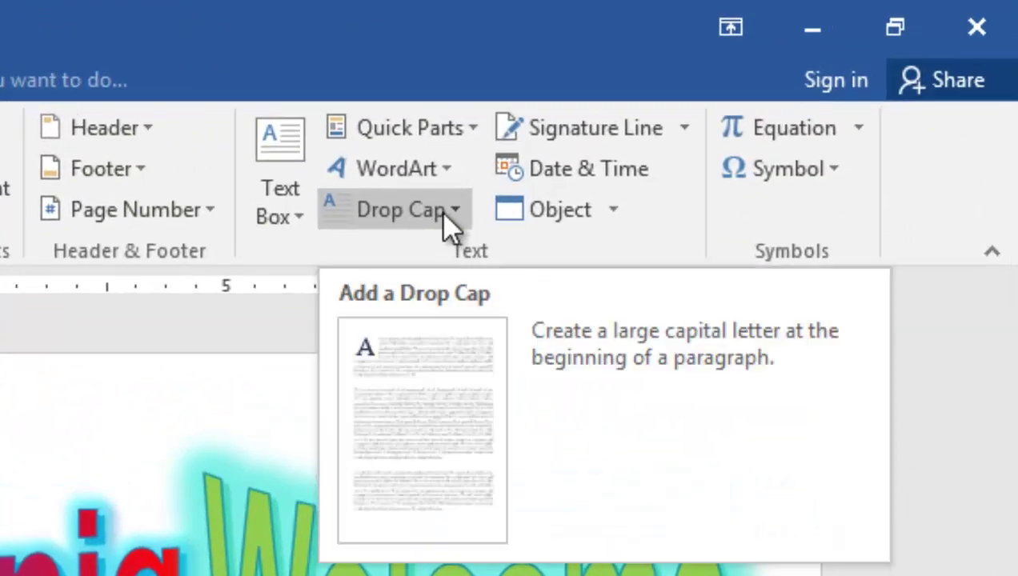
click(453, 213)
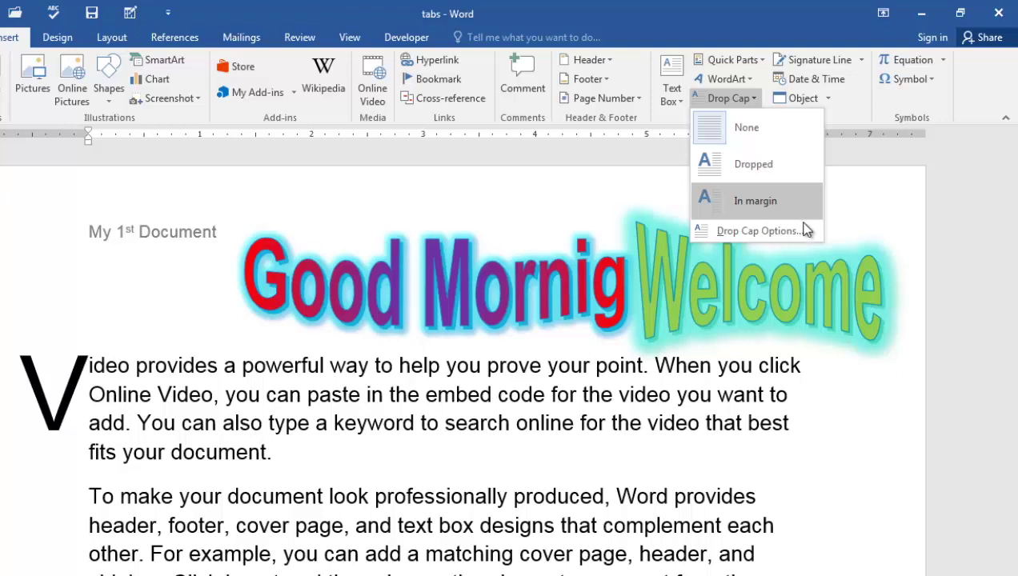
click(805, 230)
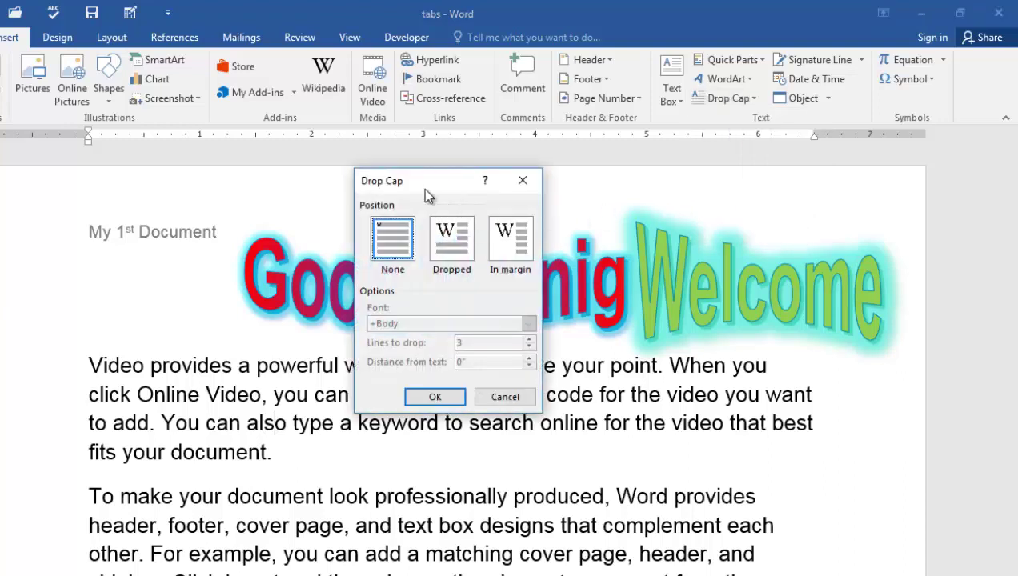
drag(466, 182, 551, 142)
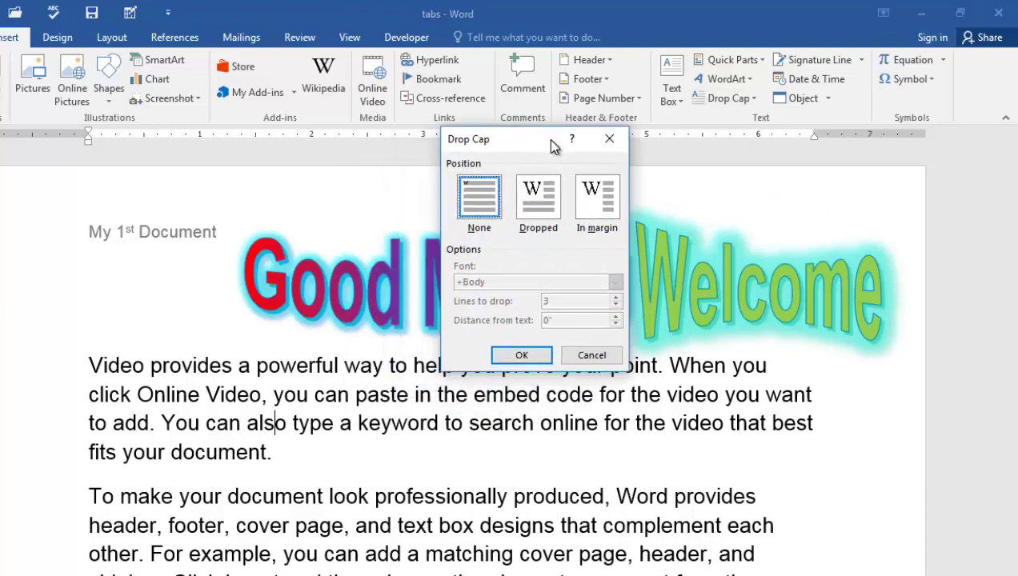
click(547, 200)
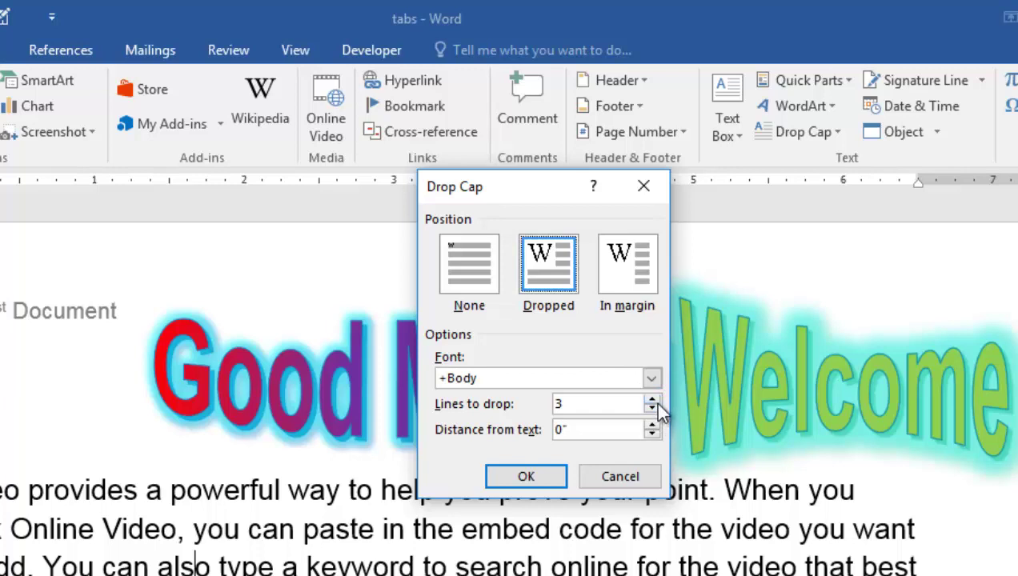
click(653, 405)
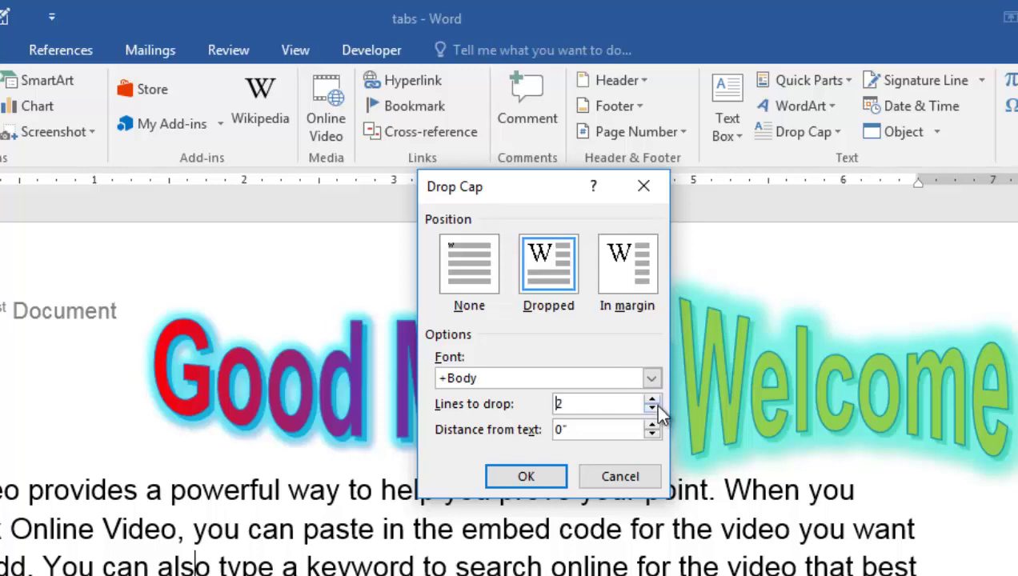
click(526, 476)
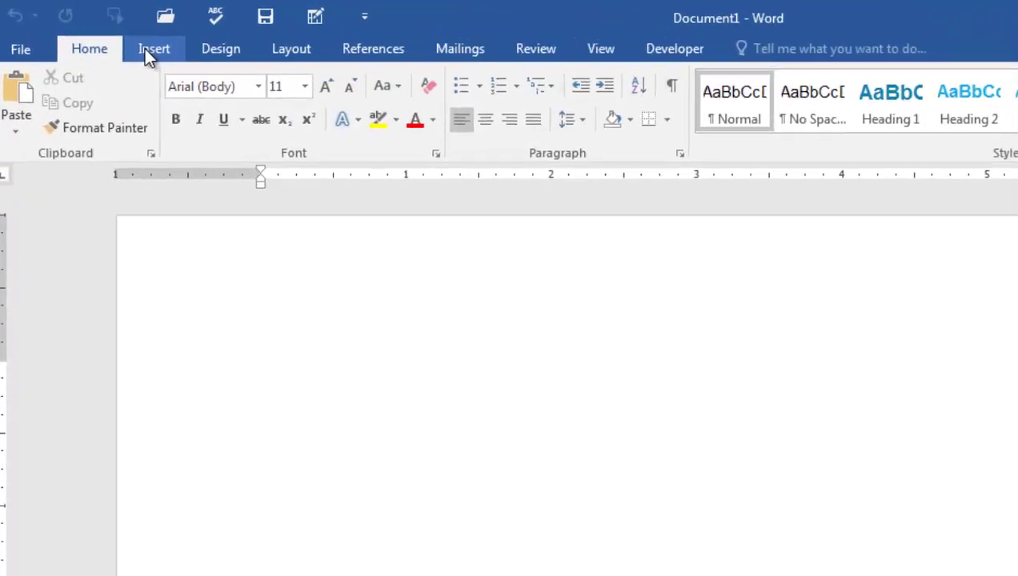
Step: Insert a table with 4 columns and 4 rows at fixed column width into the blank document
click(148, 56)
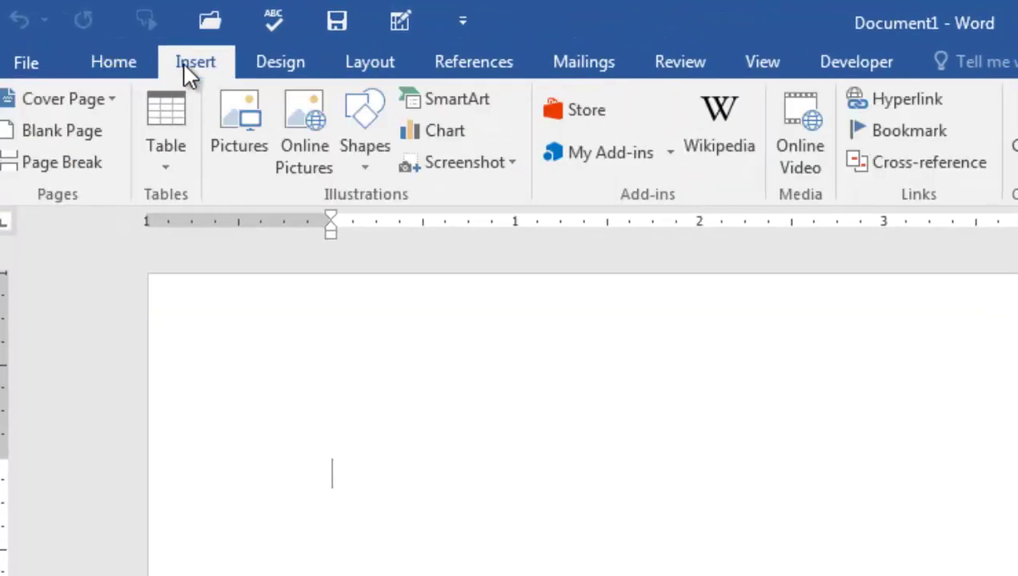
click(172, 165)
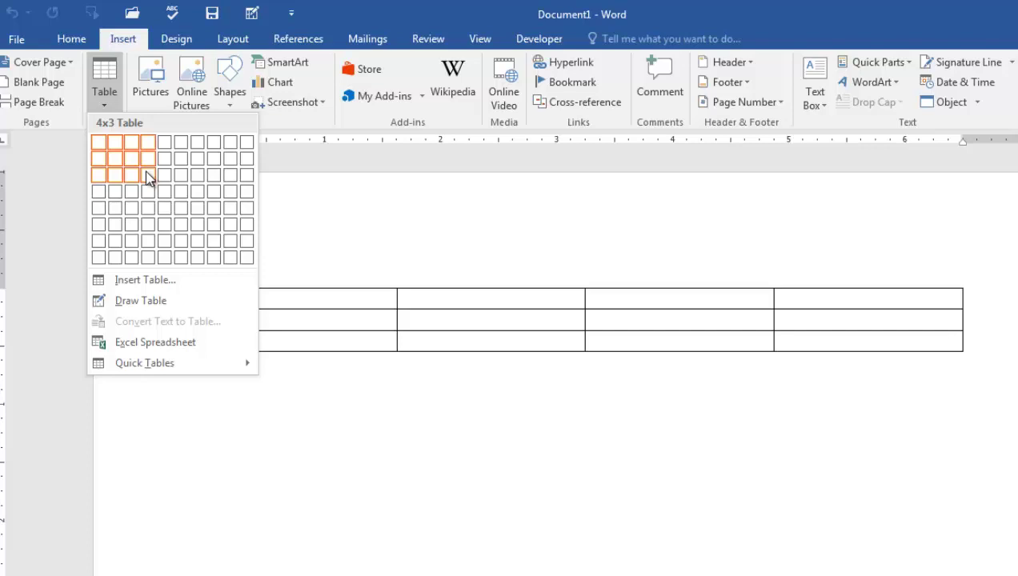
click(141, 280)
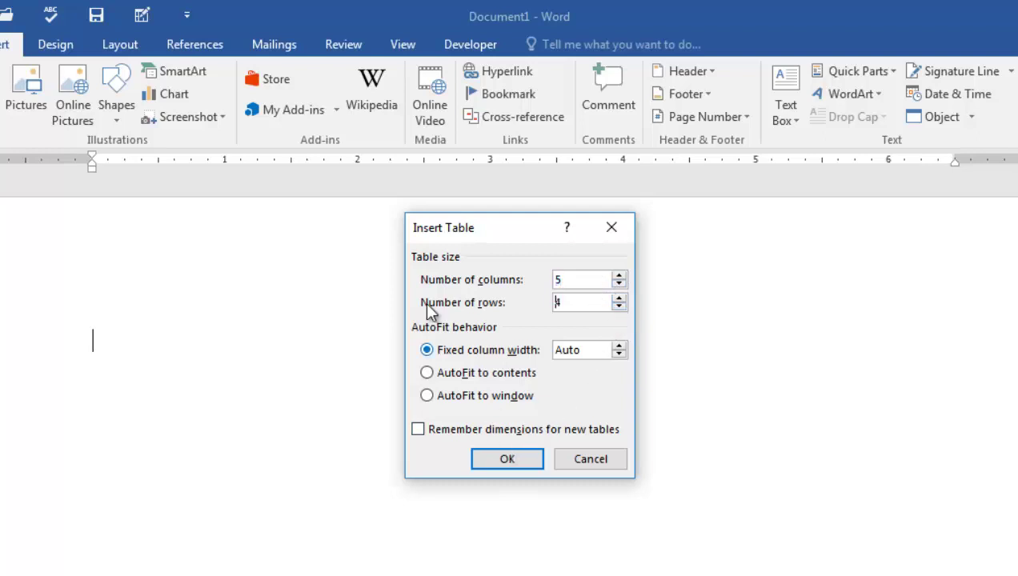
click(618, 284)
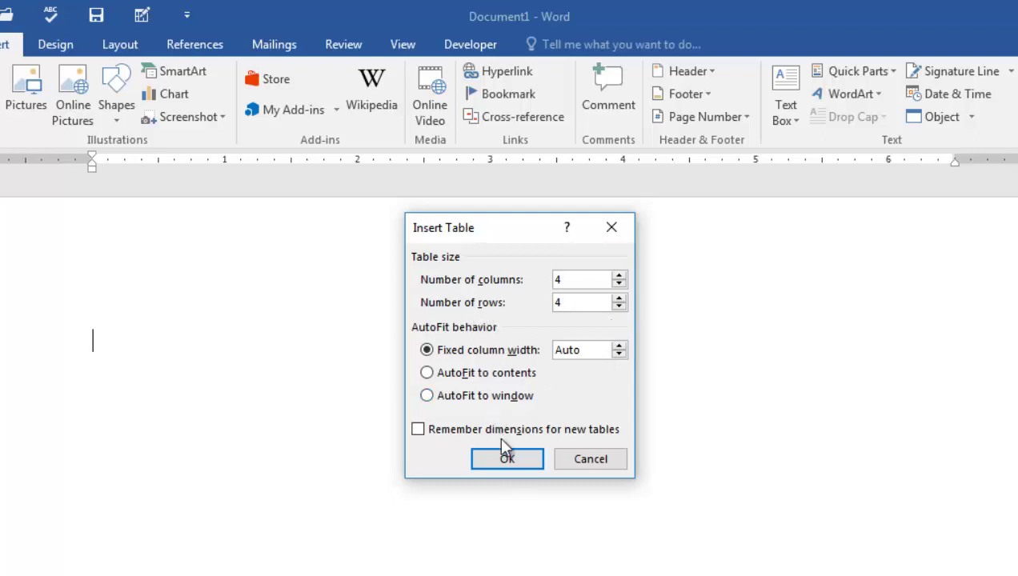
click(516, 460)
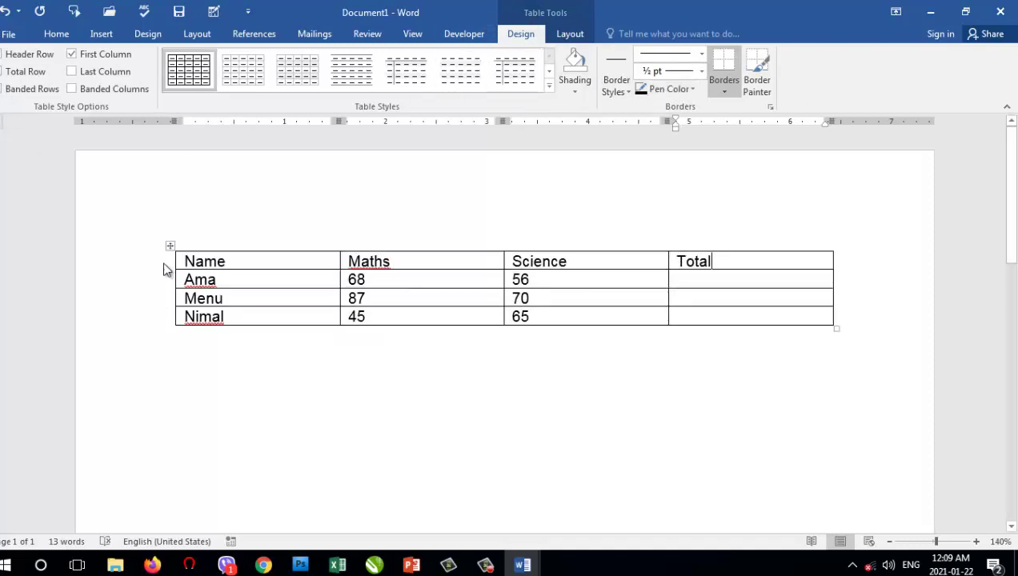
Step: Try a light-bordered table style with banded rows on the marks table, look at the shading colours, and undo the styling
click(246, 66)
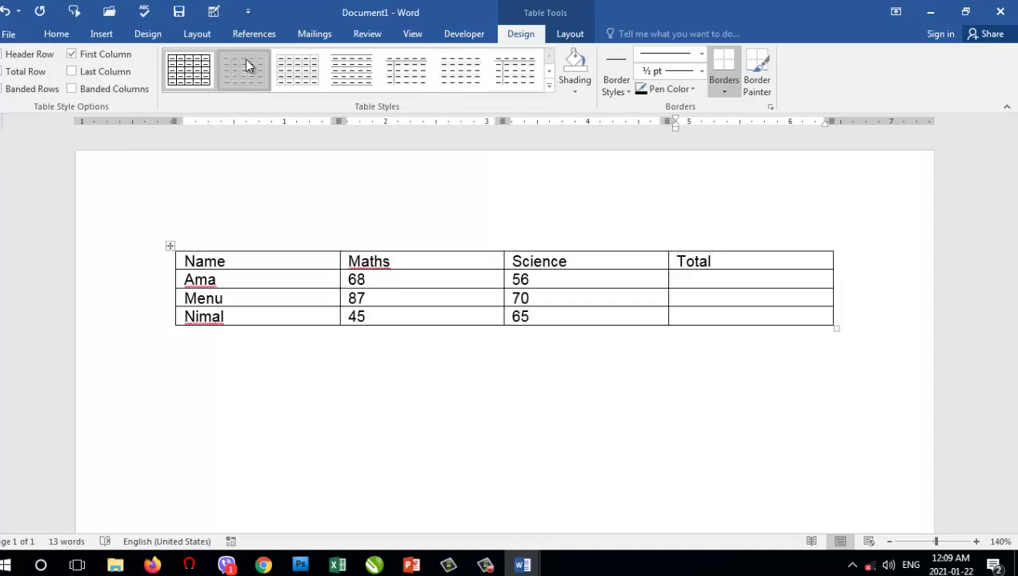
click(310, 68)
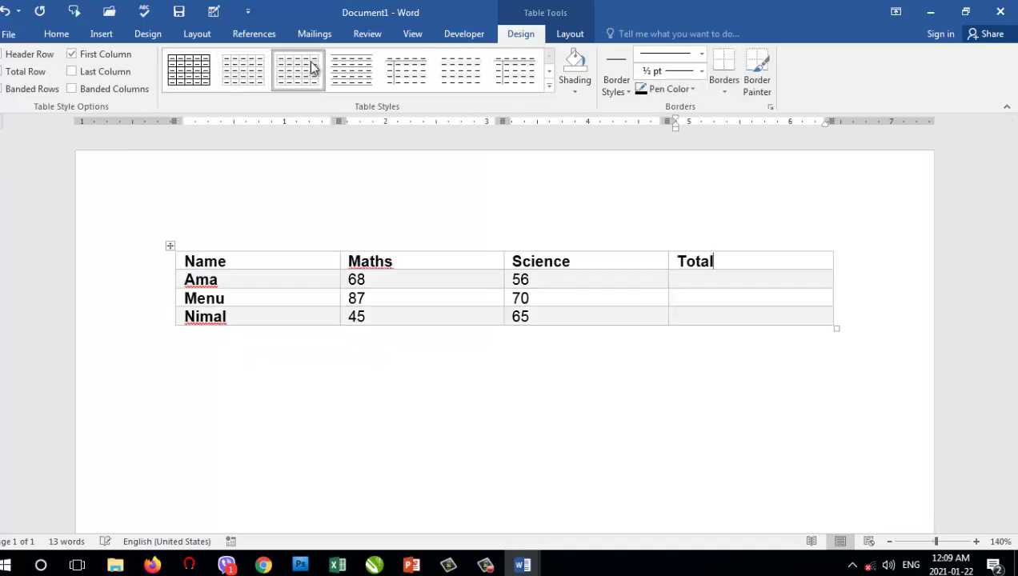
click(573, 93)
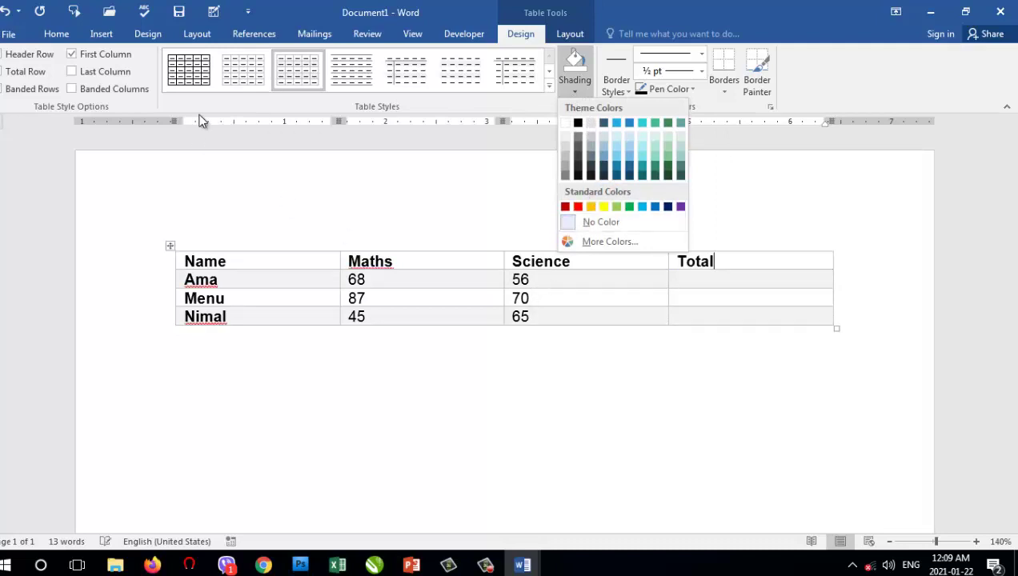
key(ctrl+z)
key(ctrl+z)
Step: Insert a blank column to the right of the Maths column and another one to the left of that new column
click(571, 36)
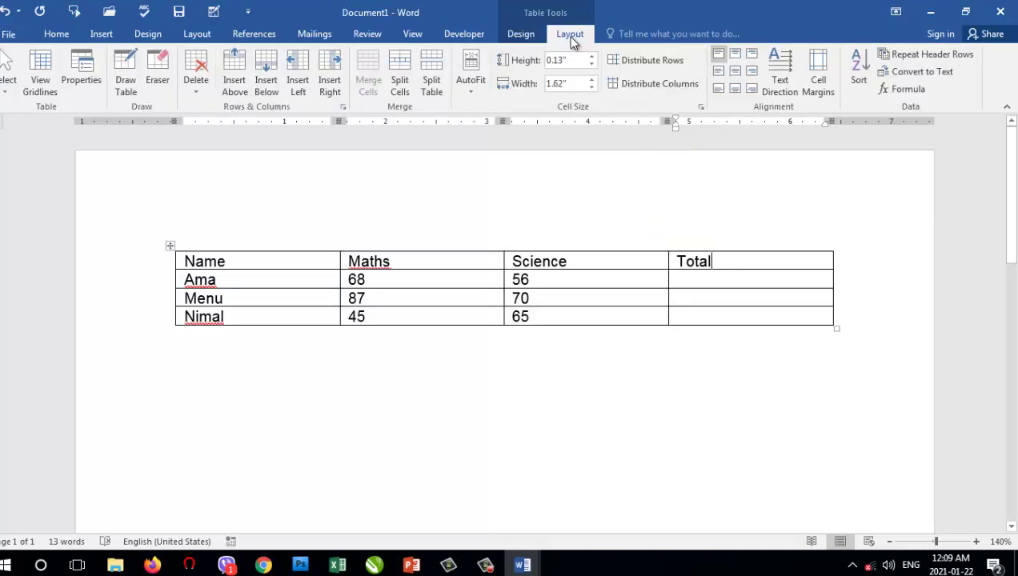
click(449, 255)
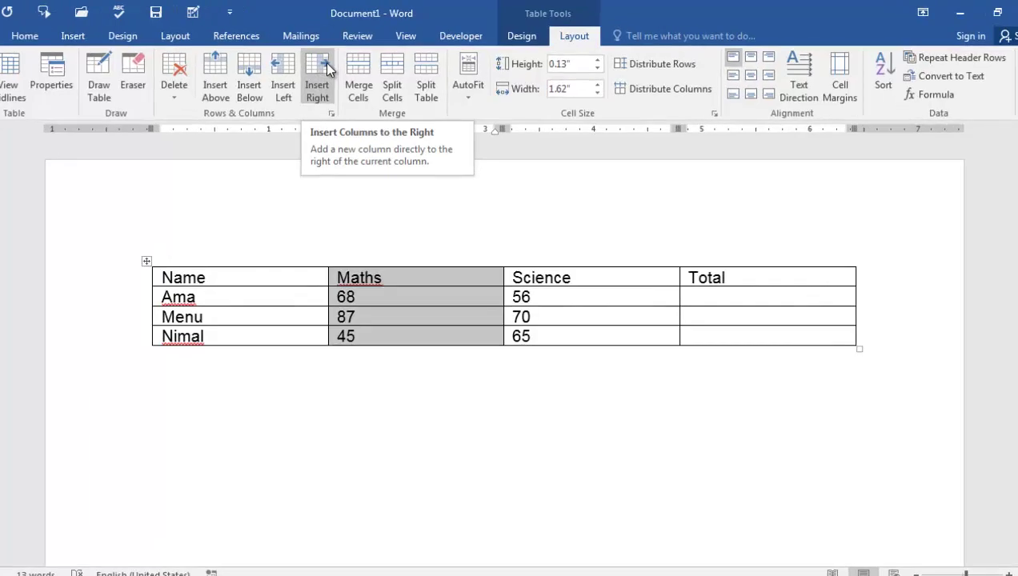
click(288, 87)
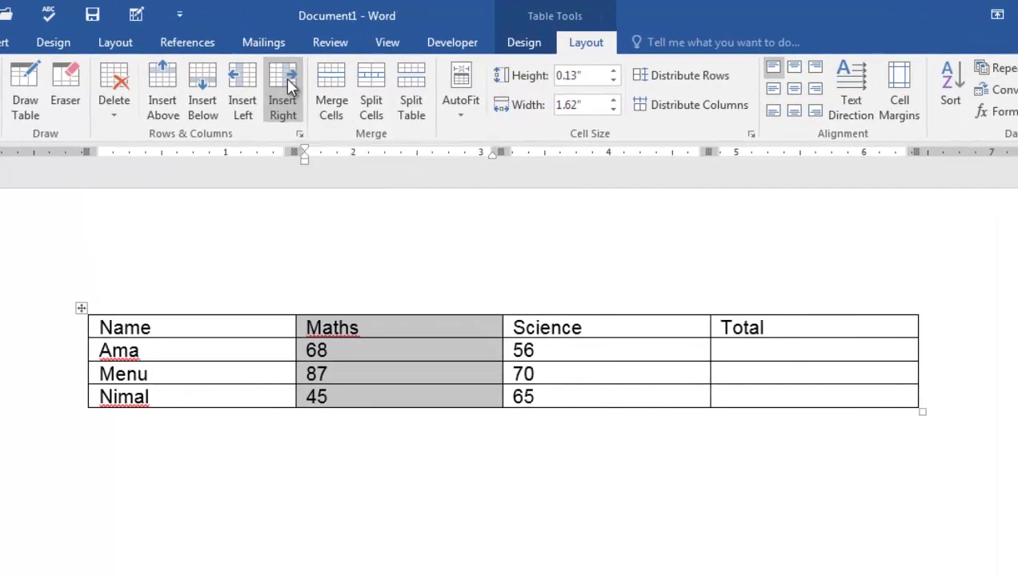
click(508, 327)
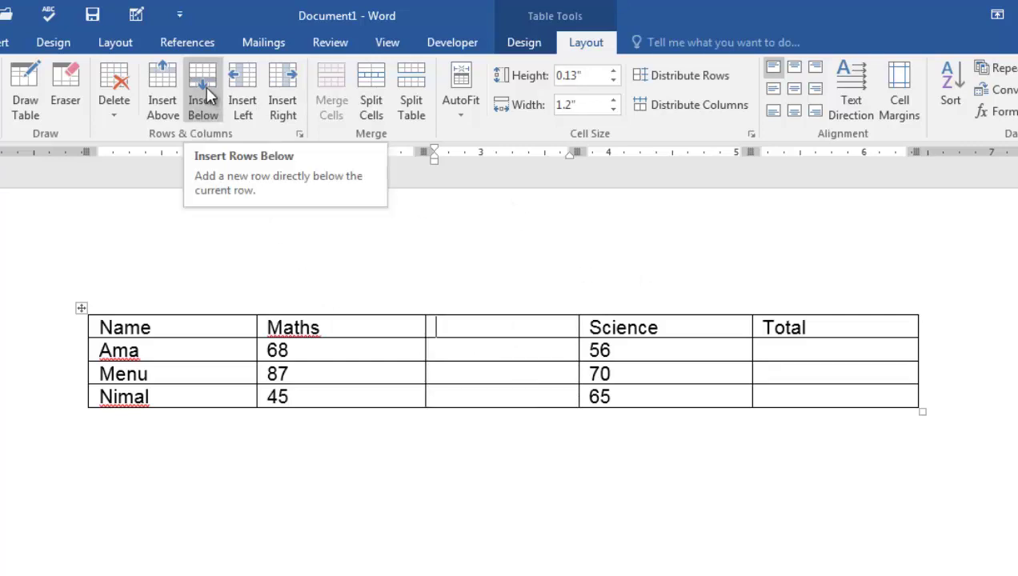
click(244, 93)
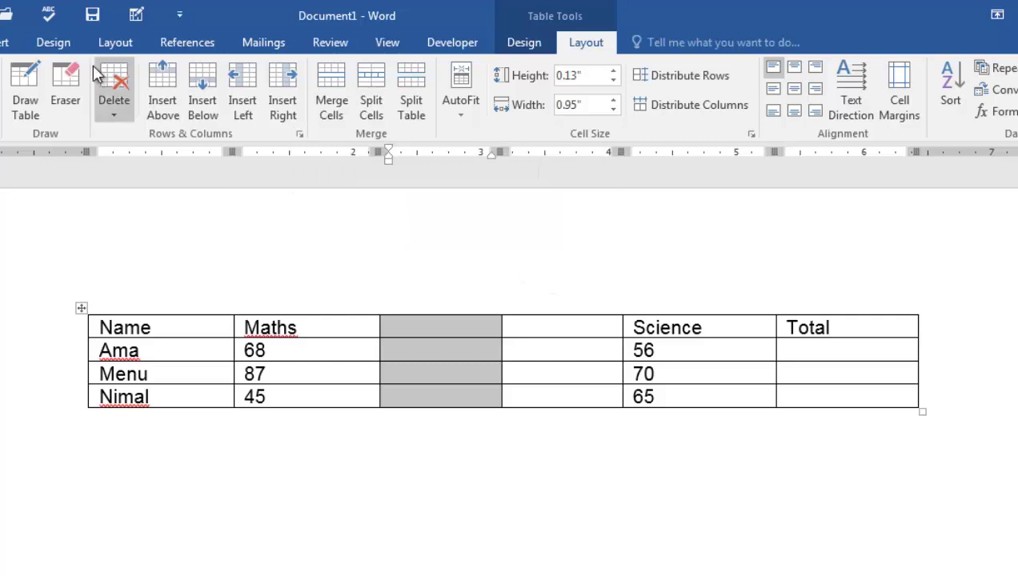
Step: Delete the selected blank column directly after the Maths column
click(120, 100)
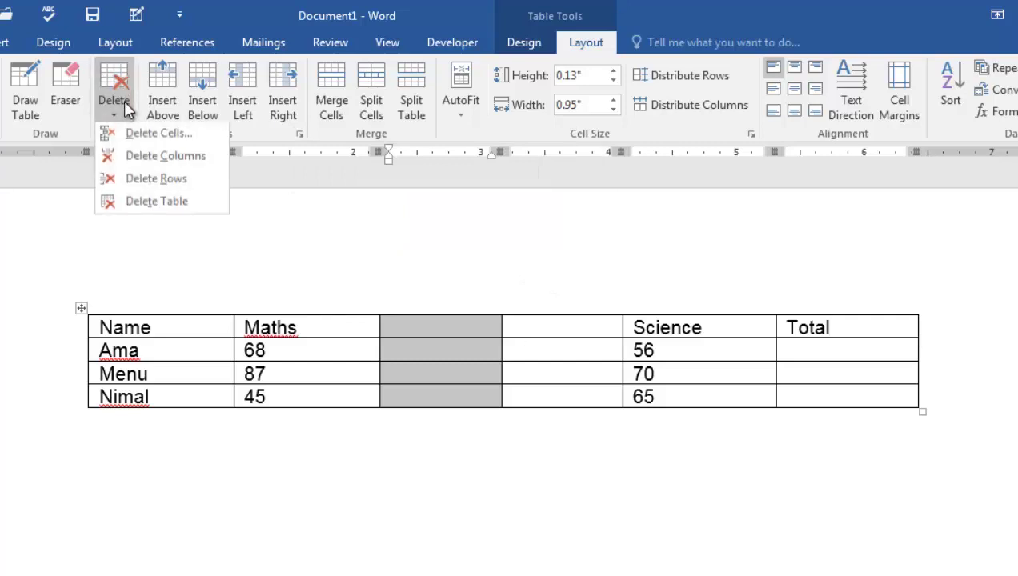
click(150, 158)
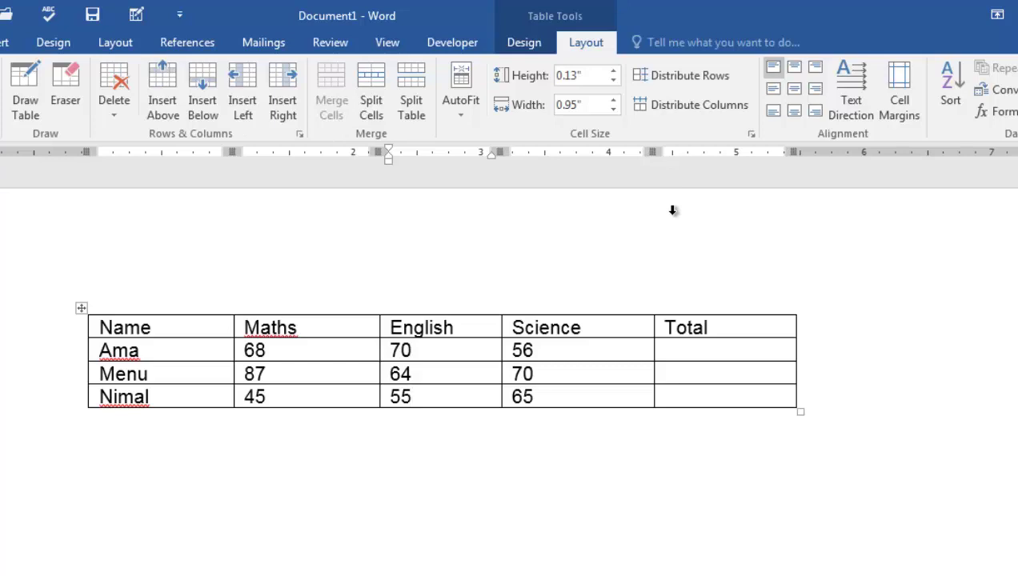
Step: Total the first student's marks with the formula =SUM(LEFT) in that row's Total cell
click(679, 350)
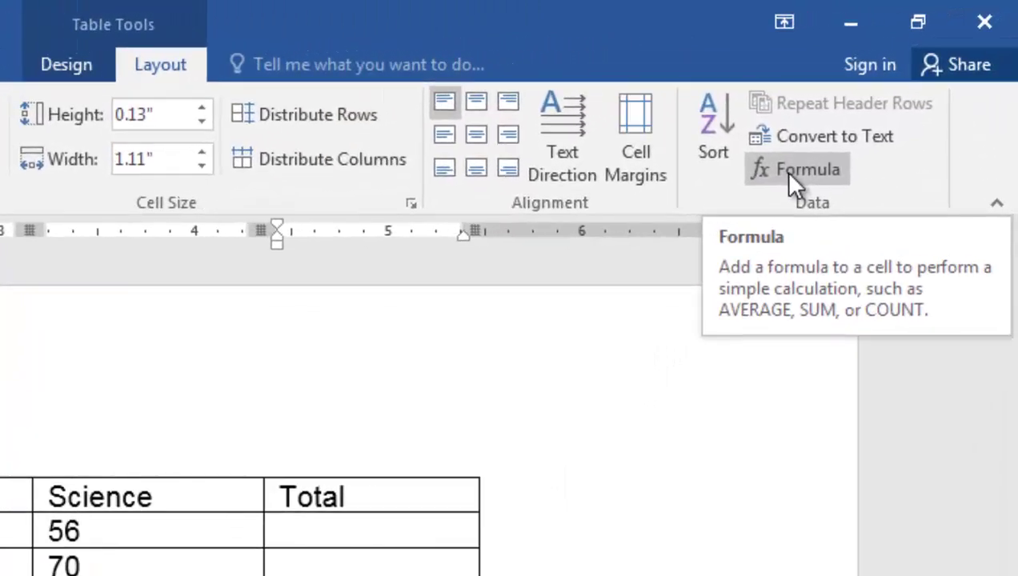
click(887, 100)
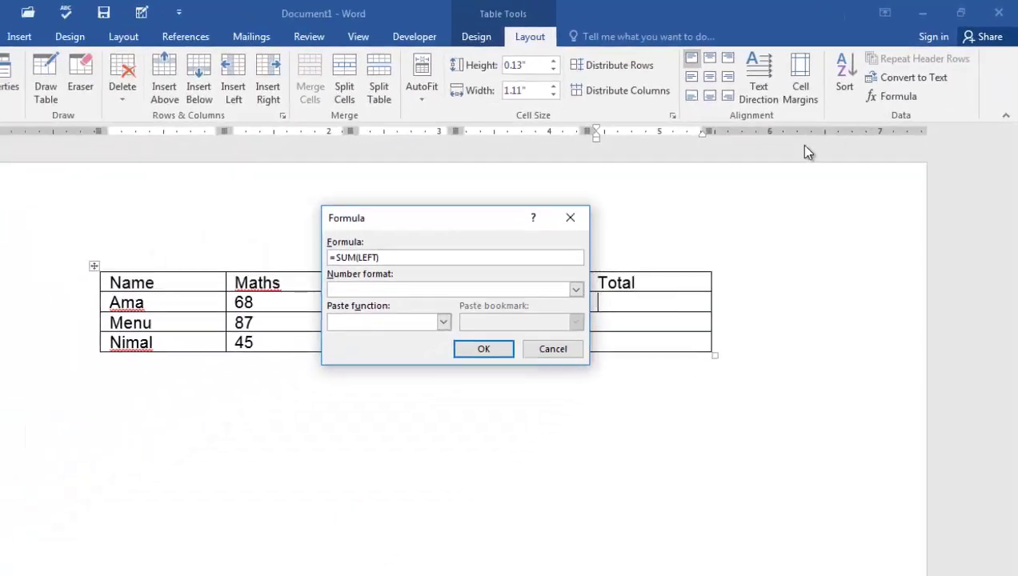
drag(484, 221, 671, 401)
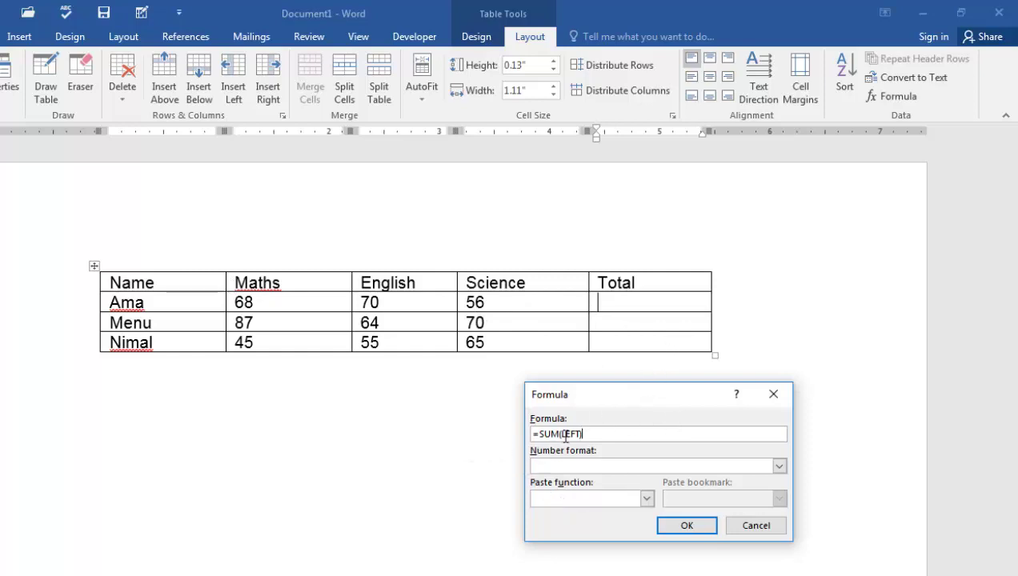
click(687, 524)
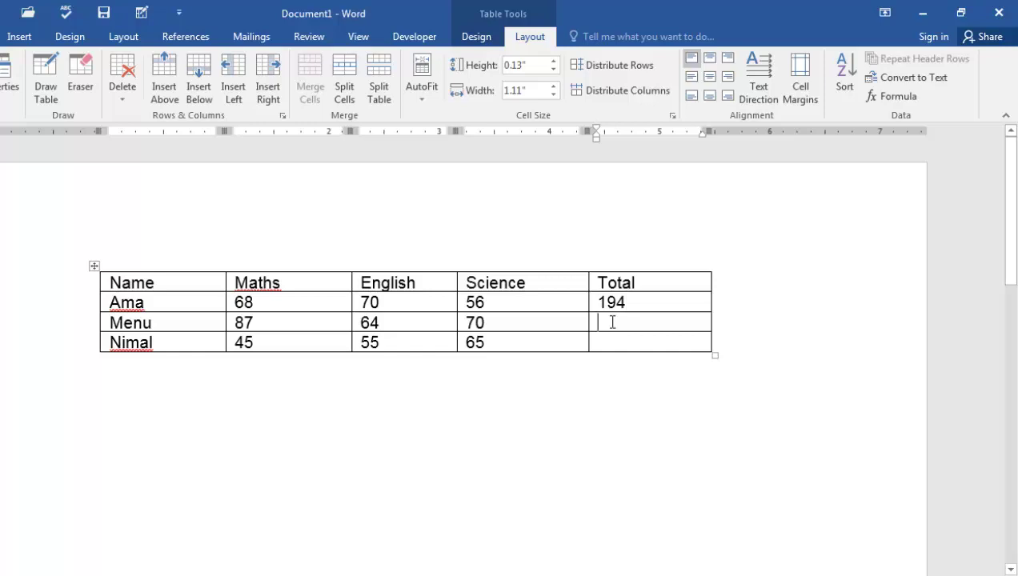
Step: Total the second and third students' marks in their Total cells, using the formula =SUM(left) instead of summing above
click(887, 98)
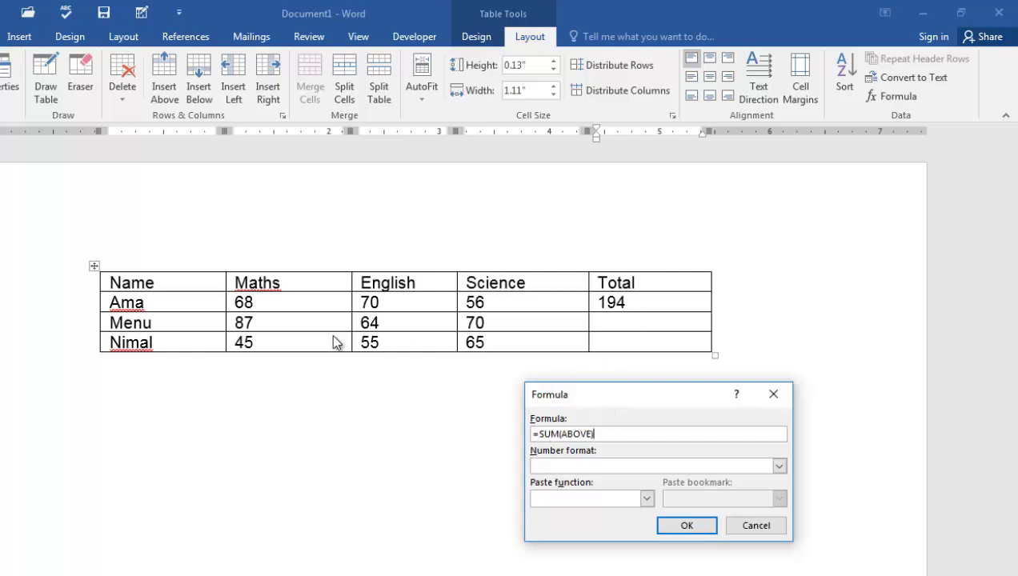
shift+click(573, 440)
text(left))
click(693, 528)
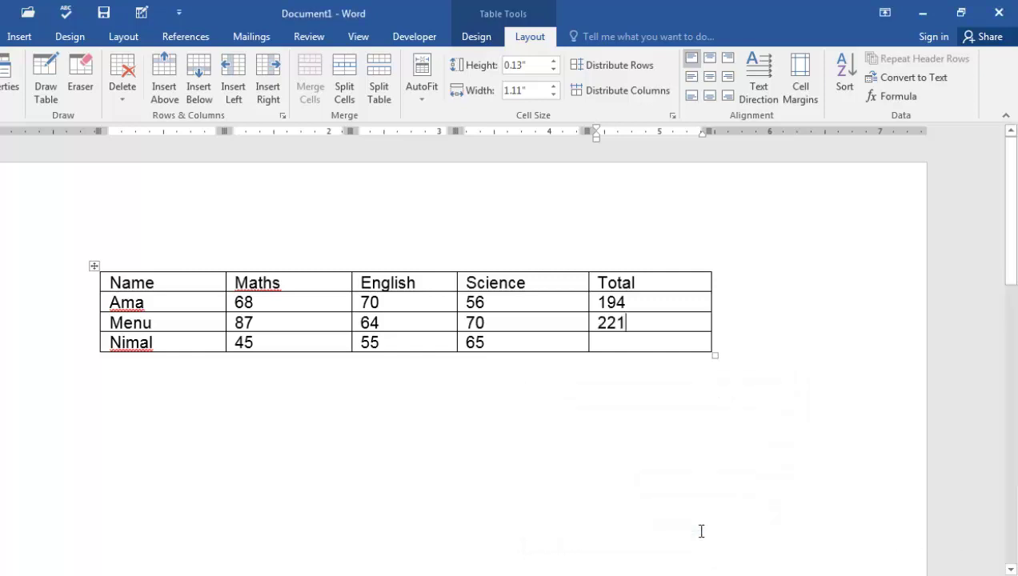
click(615, 343)
click(881, 96)
Step: Sort the marks table by the Name column as text in ascending order, treating the first row as a header
click(132, 261)
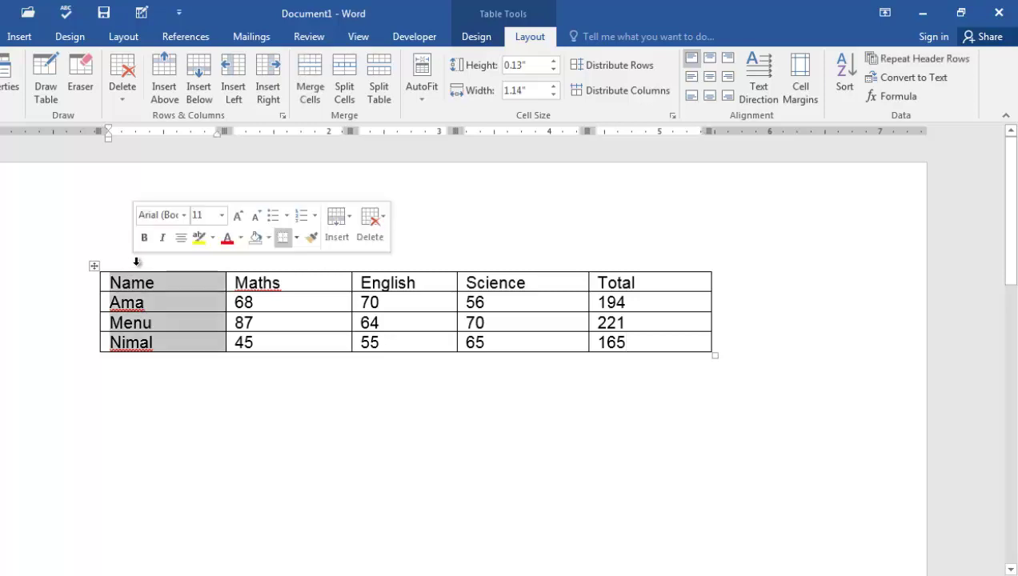
click(845, 90)
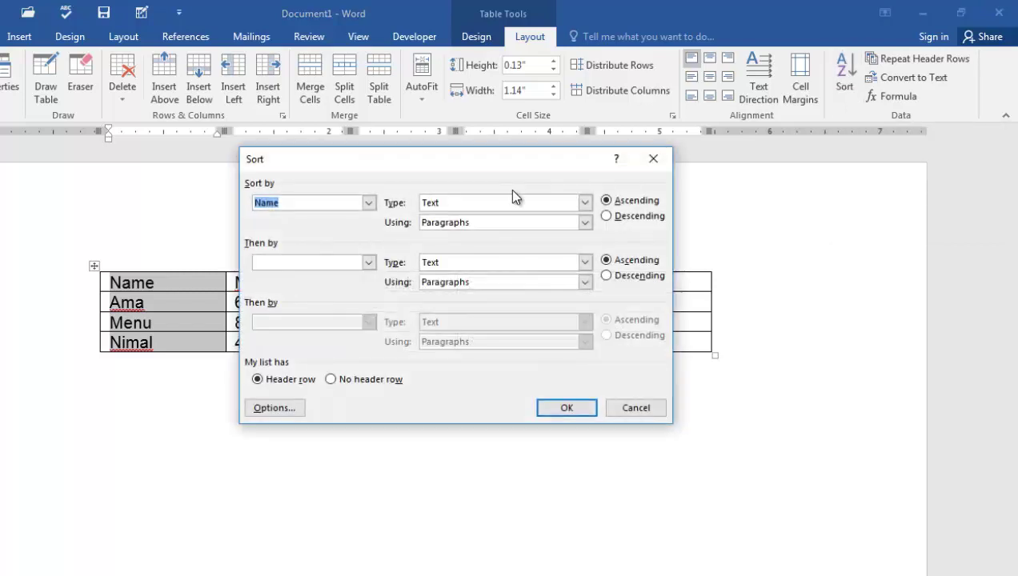
drag(358, 163, 414, 177)
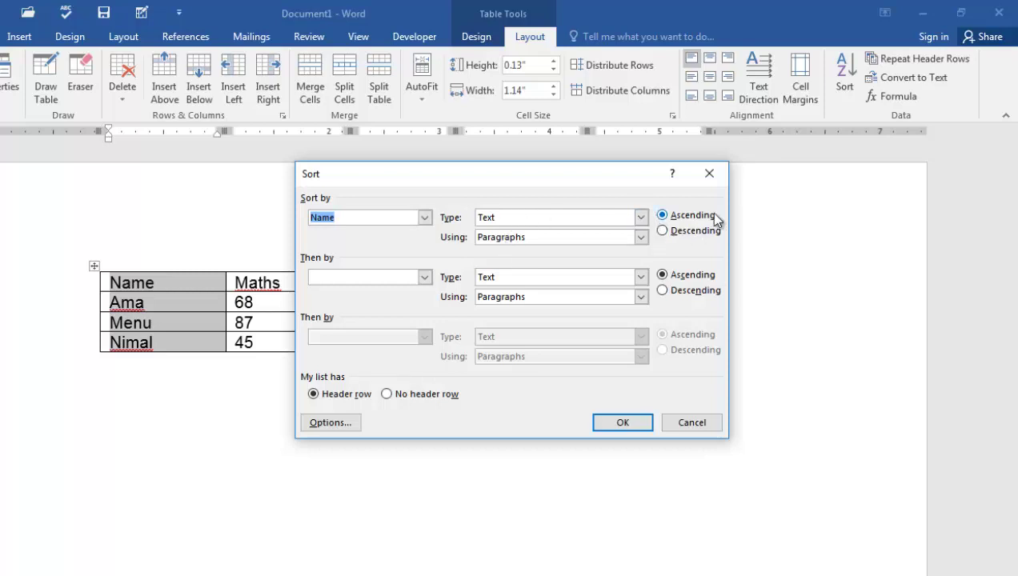
click(641, 423)
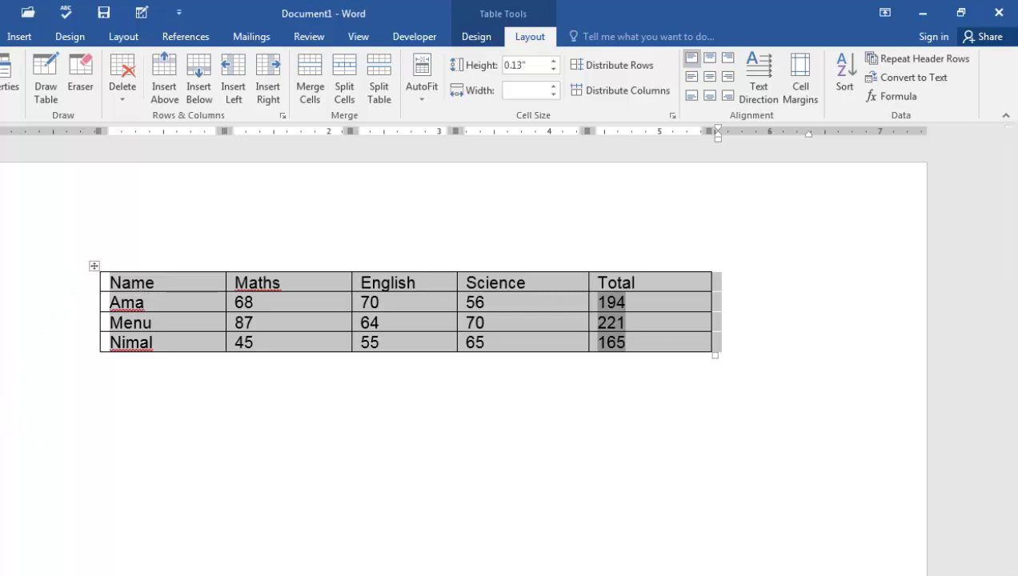
click(581, 442)
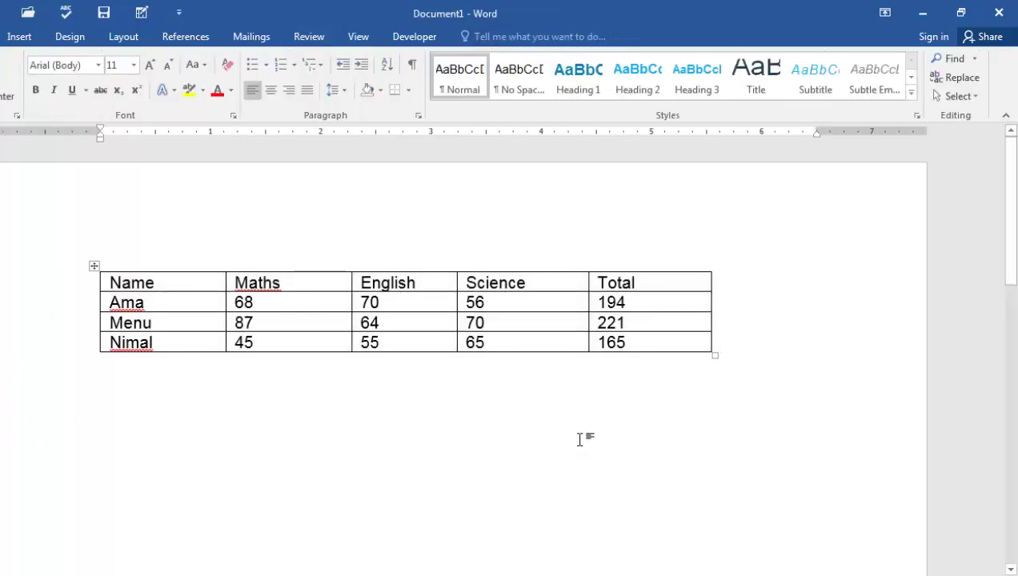